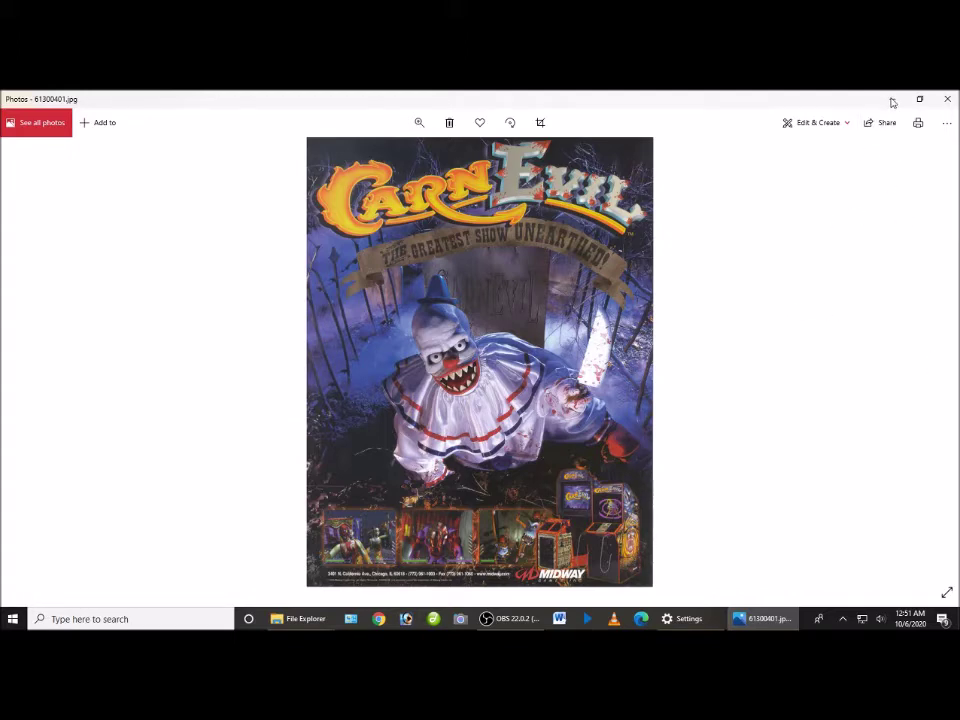
- Minimize the flyer image, open the A - Carnevil Working (Rom and CHD) folder, and check the contents of Files in carnevil ROM
{"action": "left_click", "coordinate": [892, 100]}
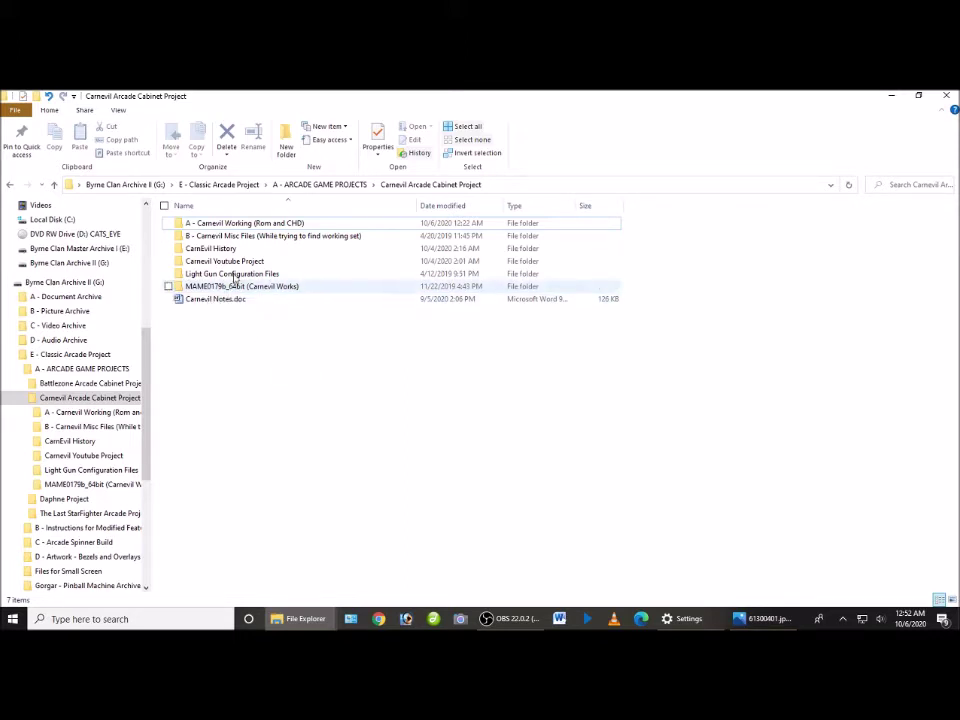
{"action": "double_click", "coordinate": [244, 223]}
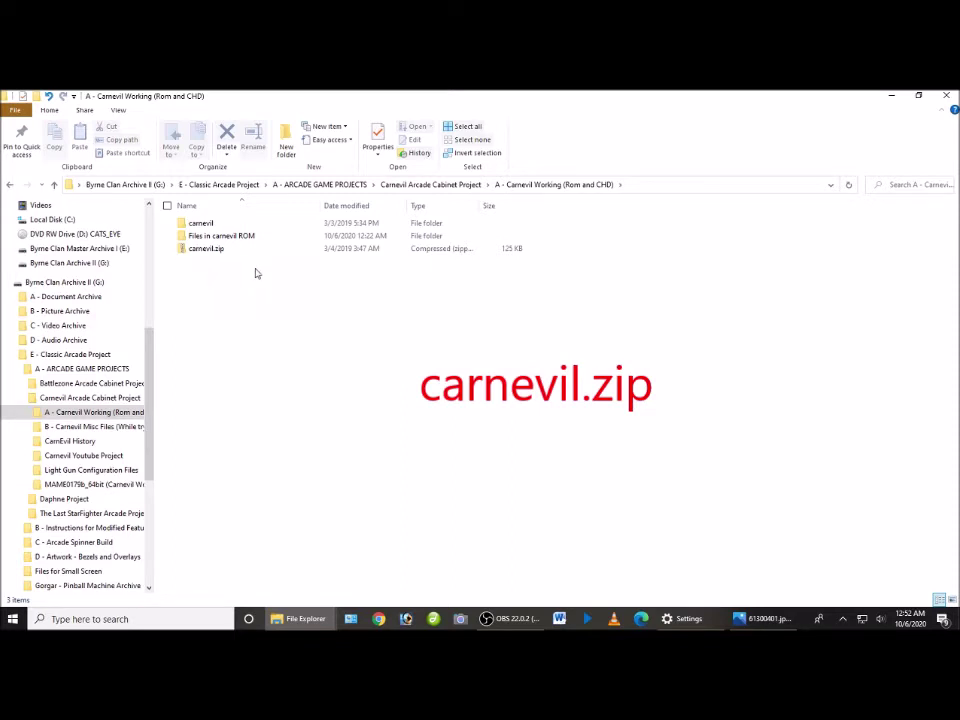
{"action": "left_click", "coordinate": [239, 238]}
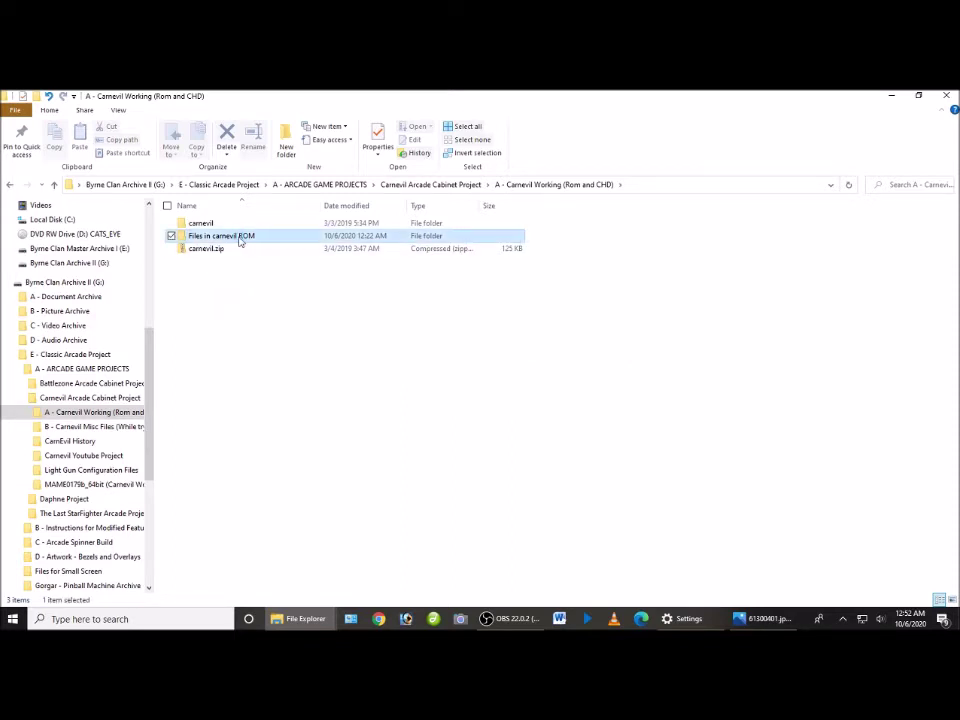
{"action": "double_click", "coordinate": [239, 236]}
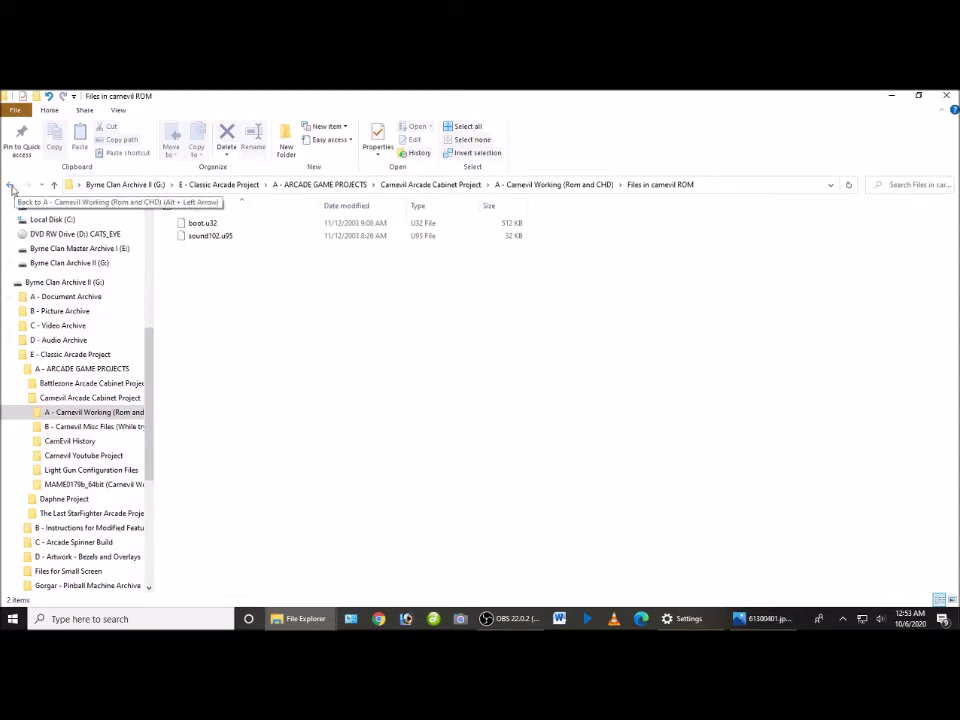
{"action": "left_click", "coordinate": [10, 185]}
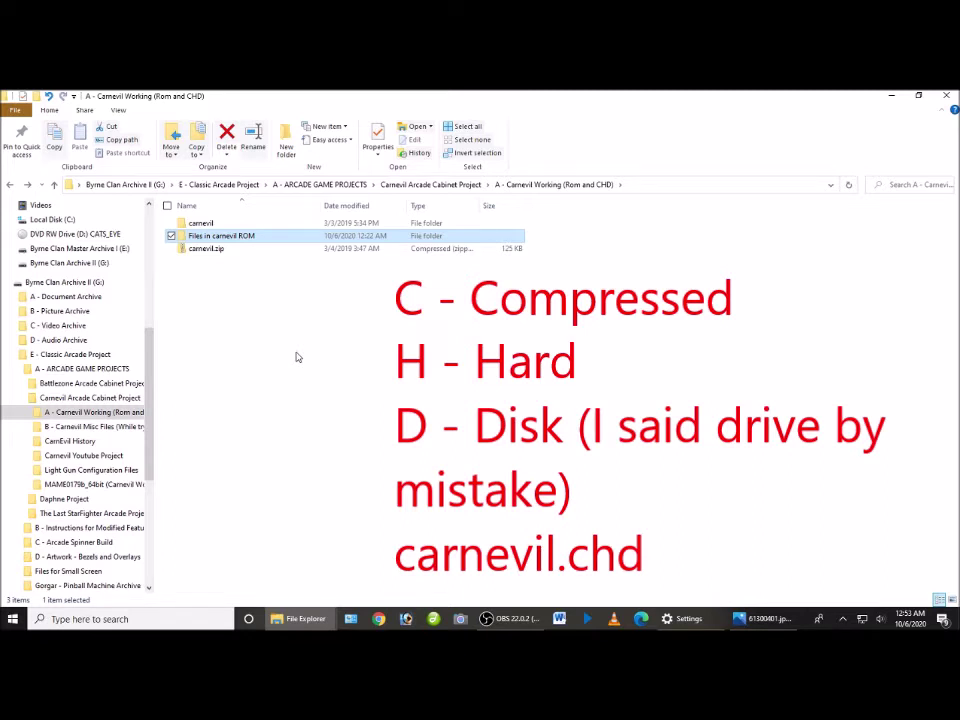
- Inspect the CHD file inside the carnevil folder and return to the A - Carnevil Working (Rom and CHD) folder
{"action": "left_click", "coordinate": [195, 224]}
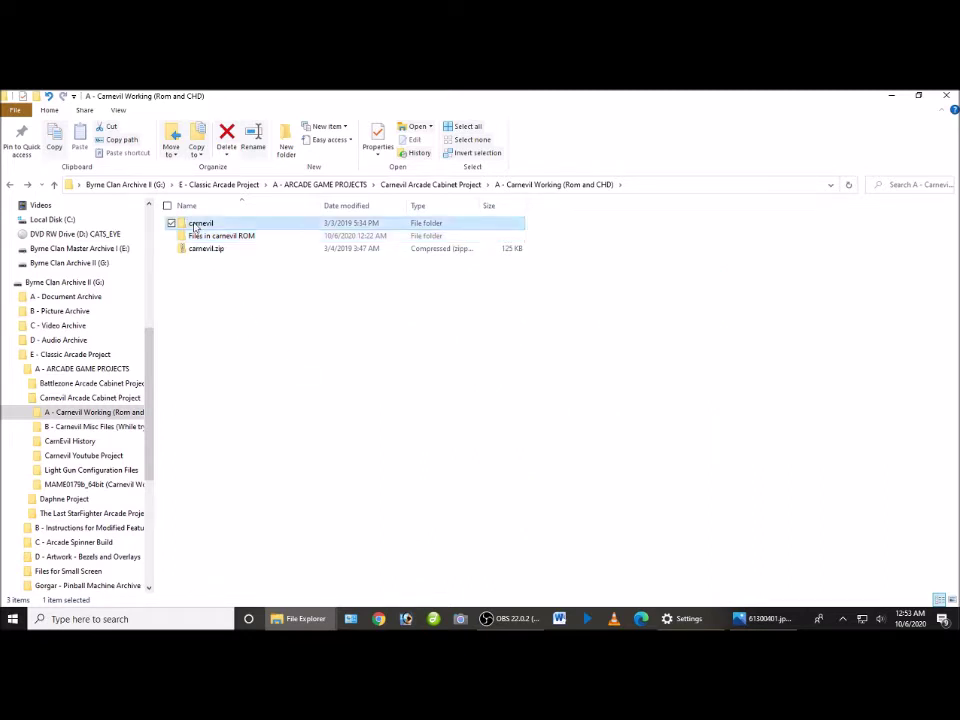
{"action": "key", "text": "F5"}
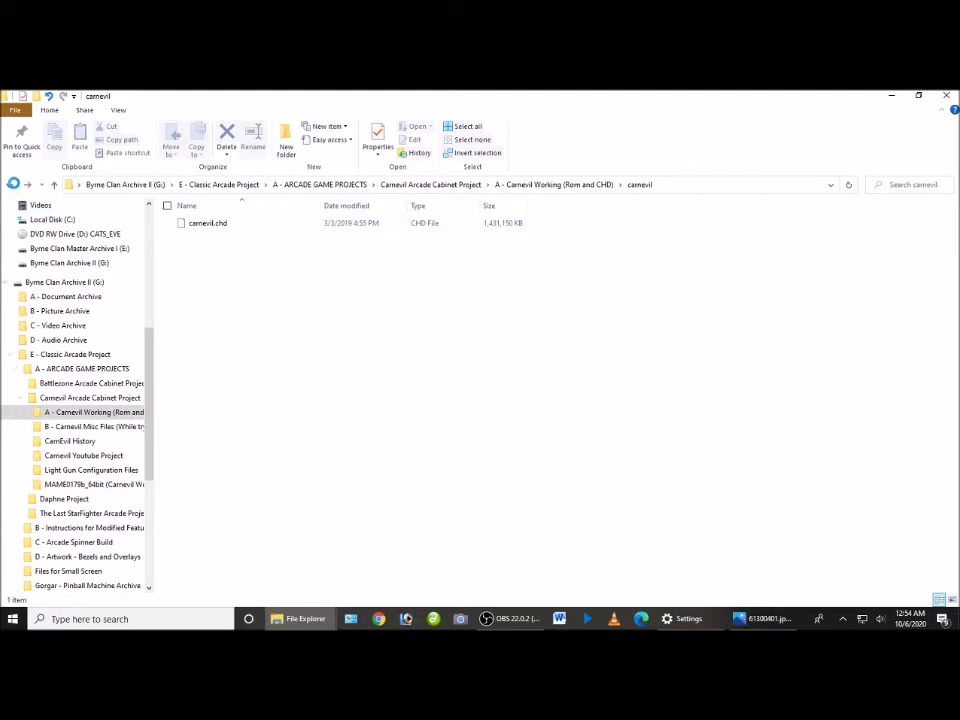
{"action": "left_click", "coordinate": [13, 184]}
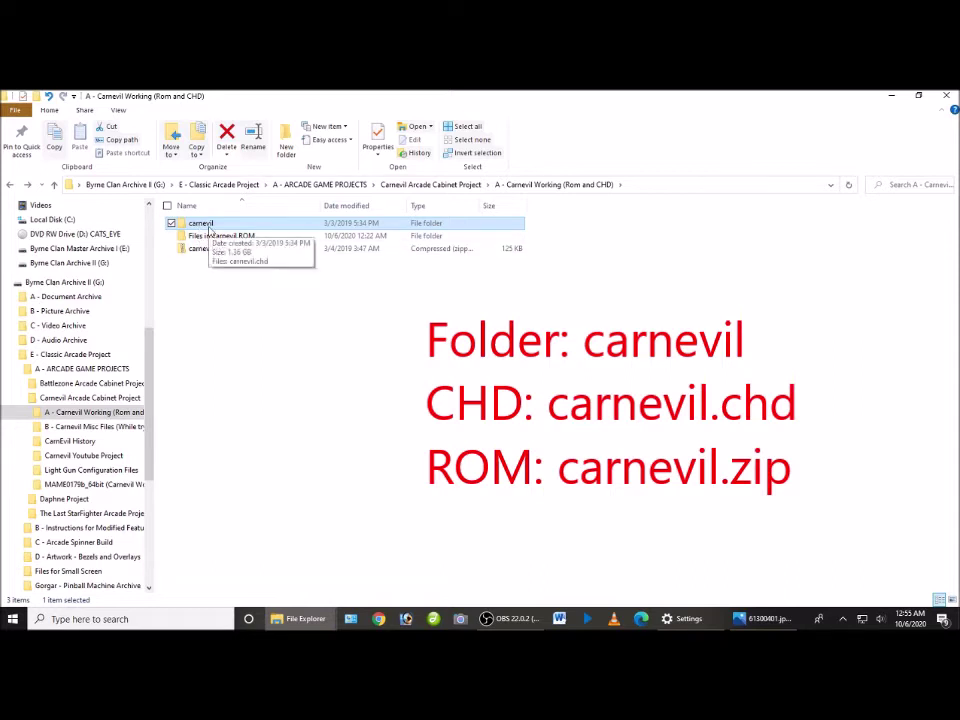
{"action": "double_click", "coordinate": [209, 229]}
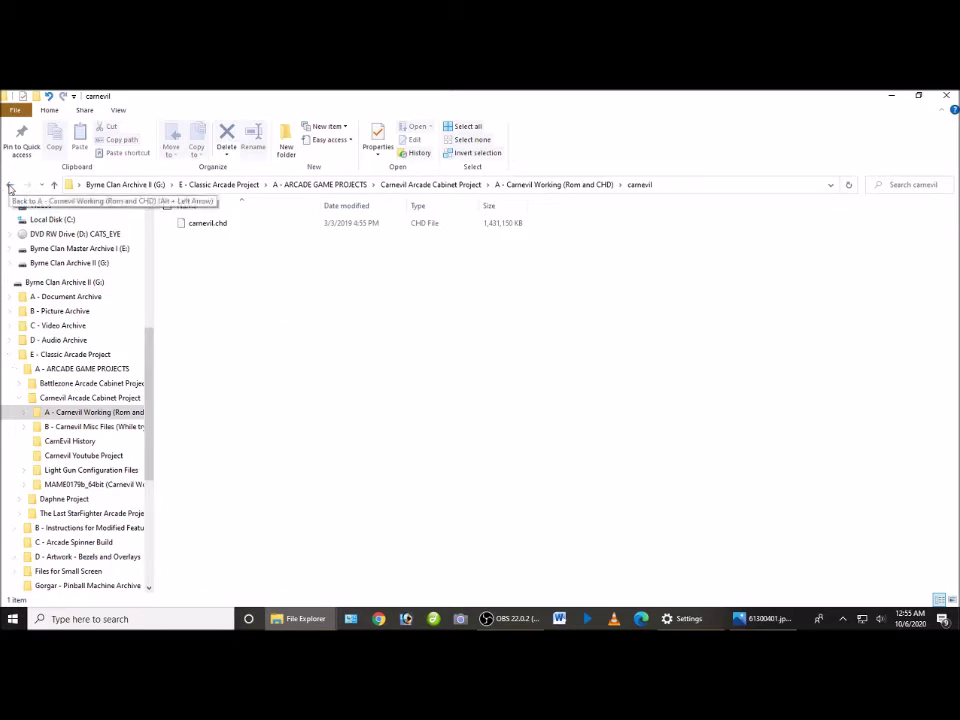
{"action": "left_click", "coordinate": [8, 186]}
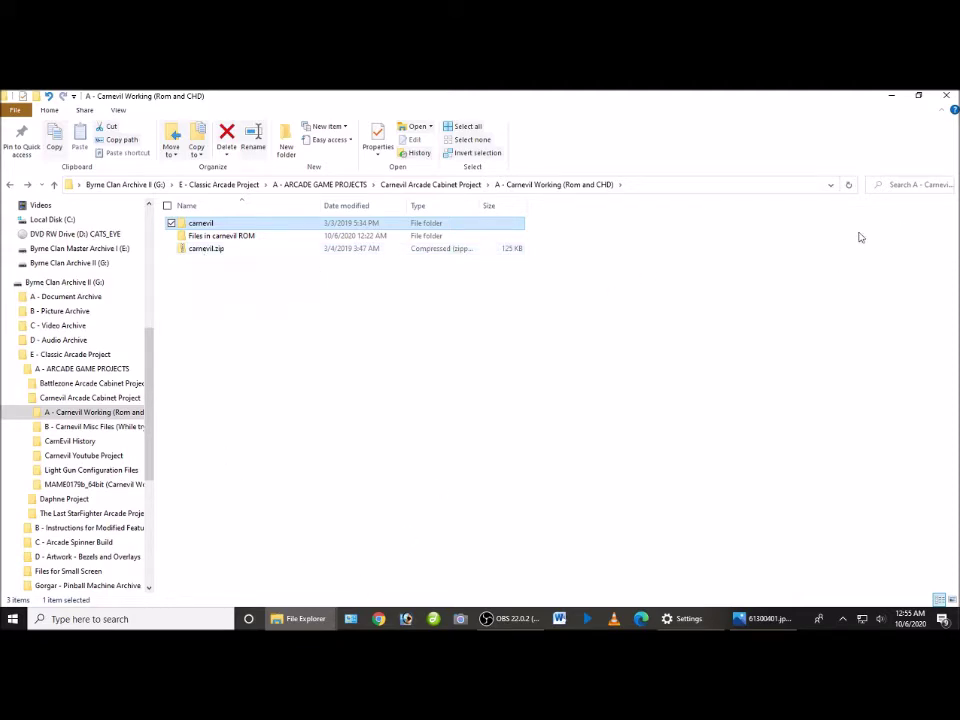
- Restore the window beside the other one and look inside MAME0179b_64bit (Carnevil Works) from the Carnevil Arcade Cabinet Project folder
{"action": "left_click", "coordinate": [918, 96]}
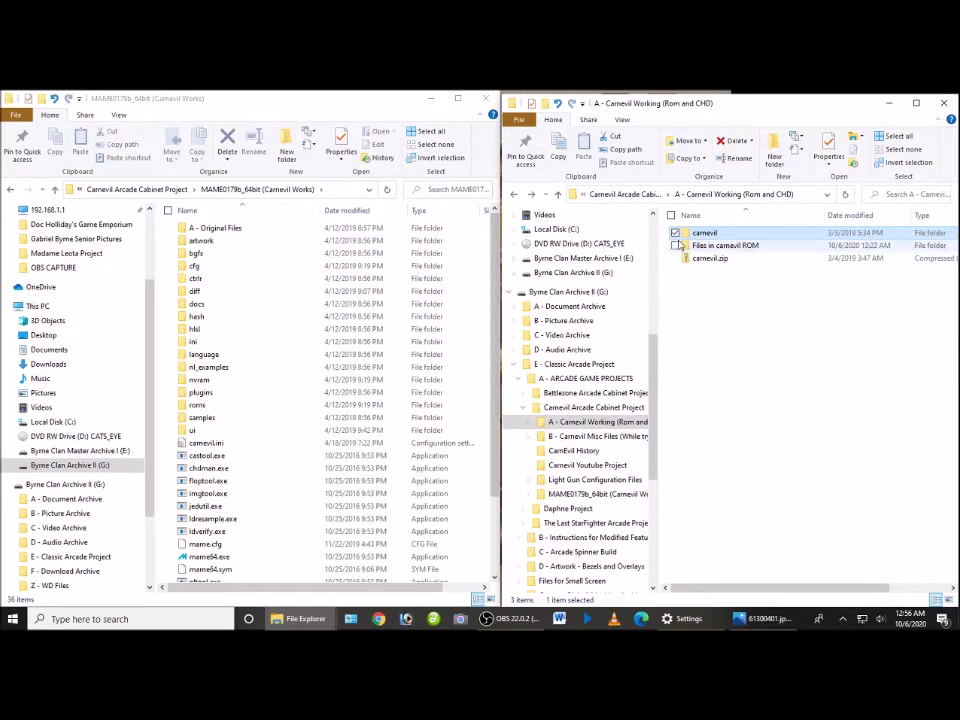
{"action": "left_click", "coordinate": [513, 195]}
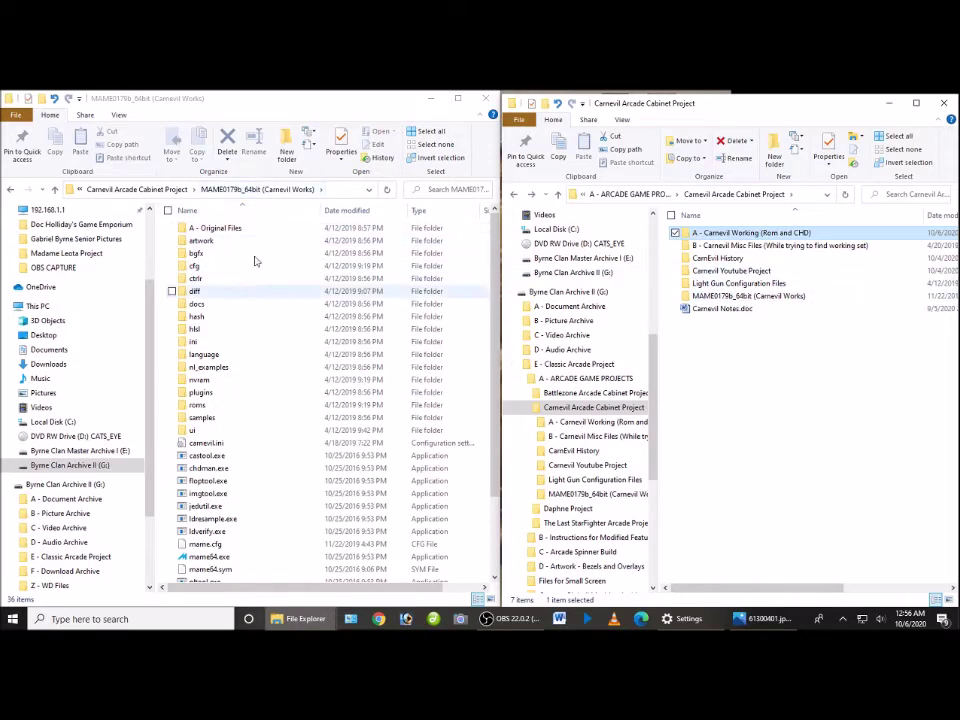
{"action": "left_click", "coordinate": [730, 297]}
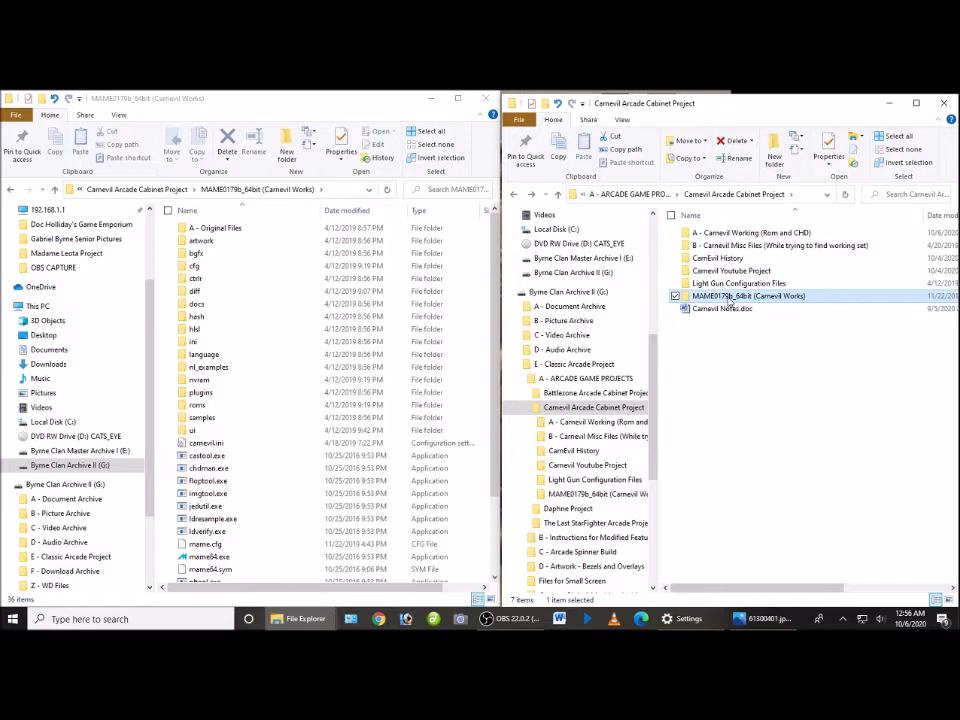
{"action": "double_click", "coordinate": [728, 297]}
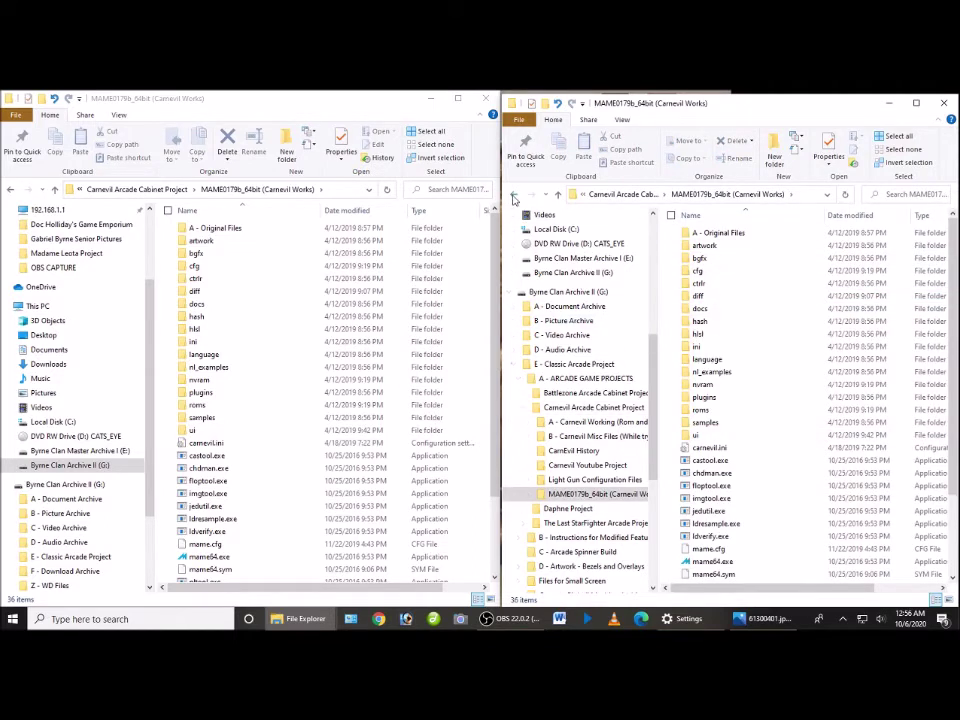
{"action": "left_click", "coordinate": [513, 196]}
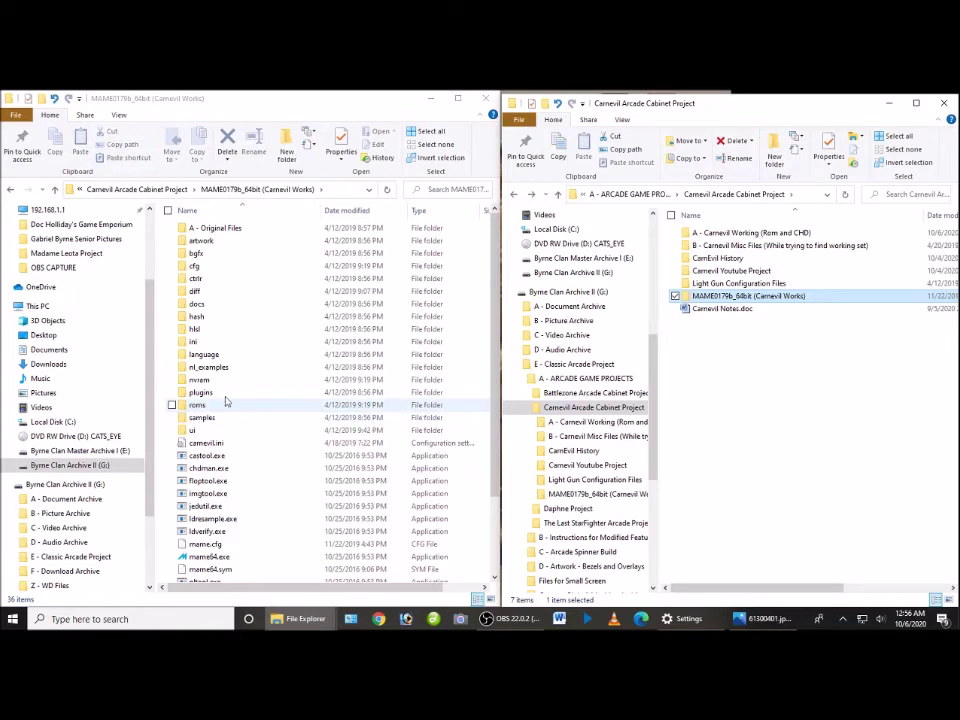
- Compare the contents of MAME's roms folder with the A - Carnevil Working (Rom and CHD) folder side by side
{"action": "left_click", "coordinate": [198, 409]}
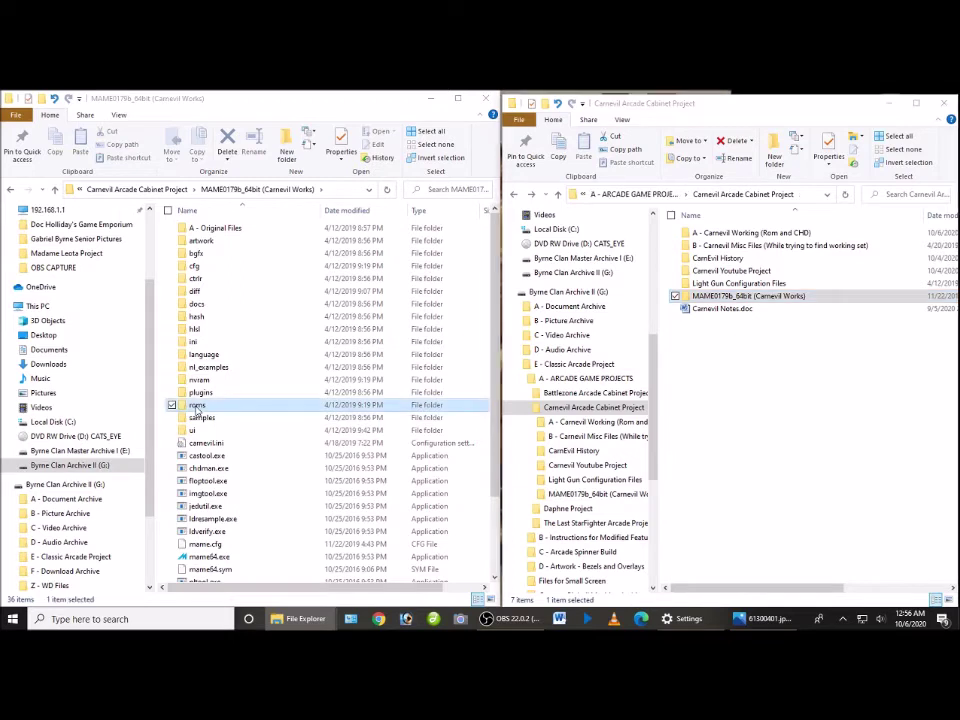
{"action": "double_click", "coordinate": [198, 409]}
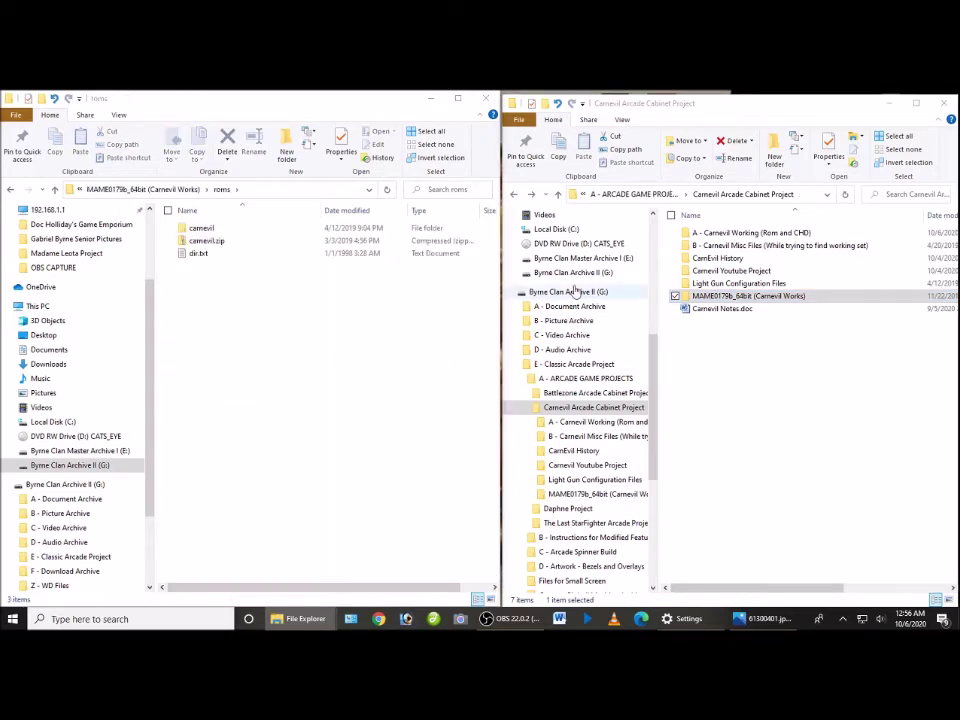
{"action": "left_click", "coordinate": [716, 236]}
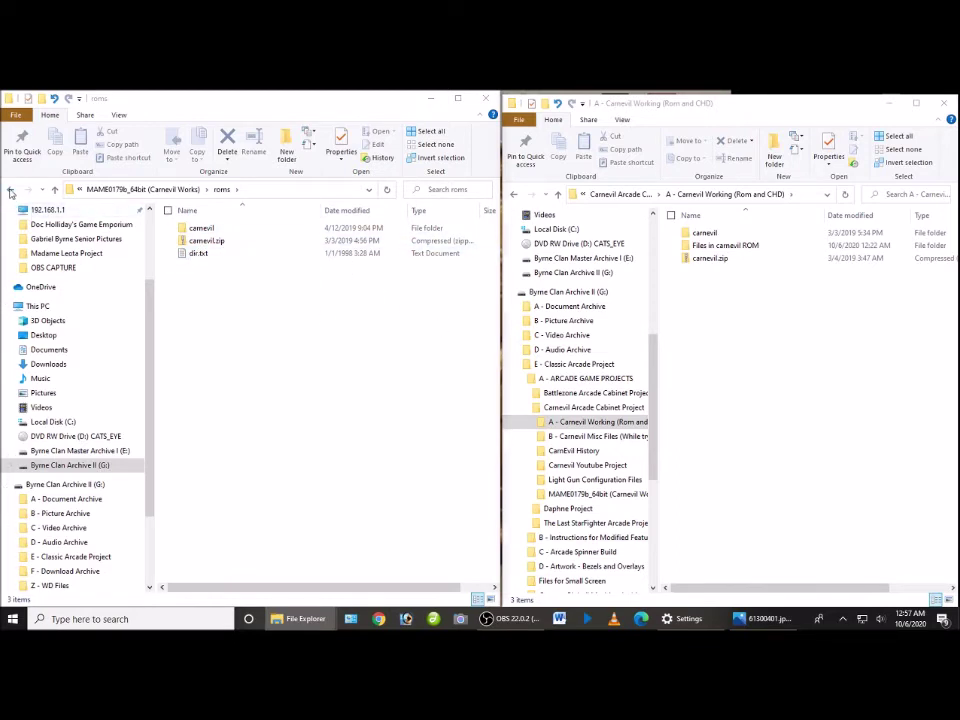
{"action": "left_click", "coordinate": [10, 192]}
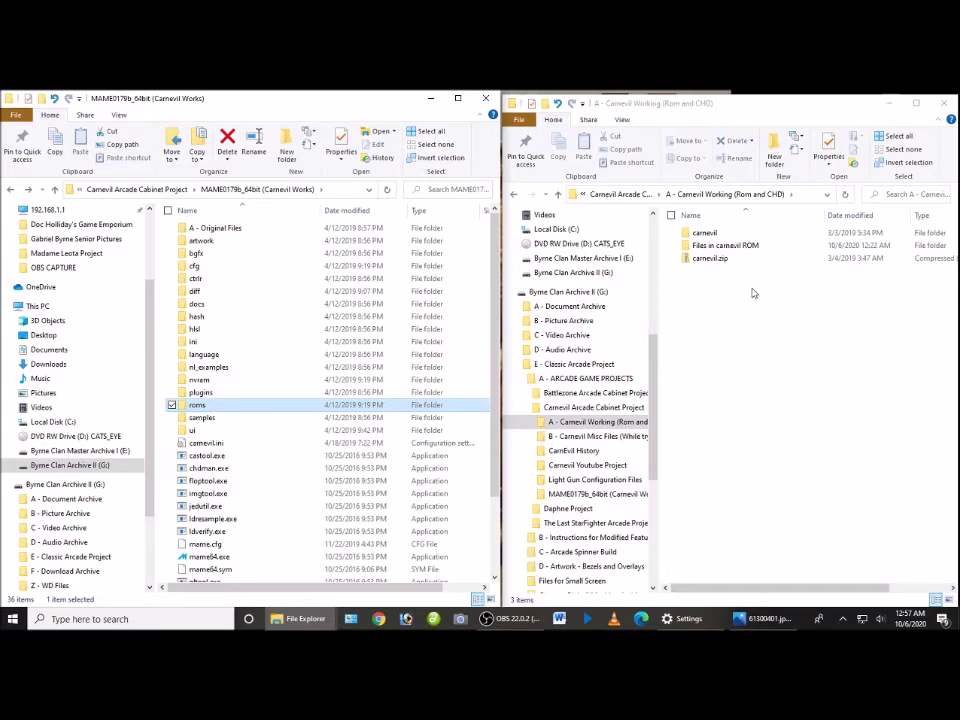
- Maximize the MAME0179b_64bit (Carnevil Works) window and select mame64.exe
{"action": "left_click", "coordinate": [457, 98]}
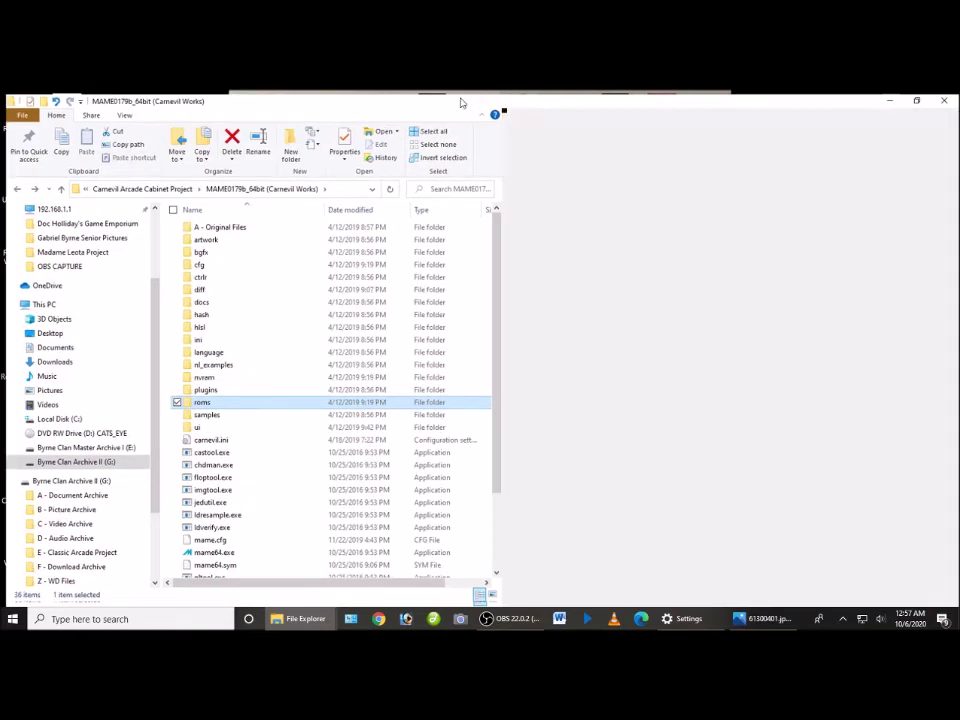
{"action": "scroll", "coordinate": [321, 358], "scroll_direction": "down", "scroll_amount": 2}
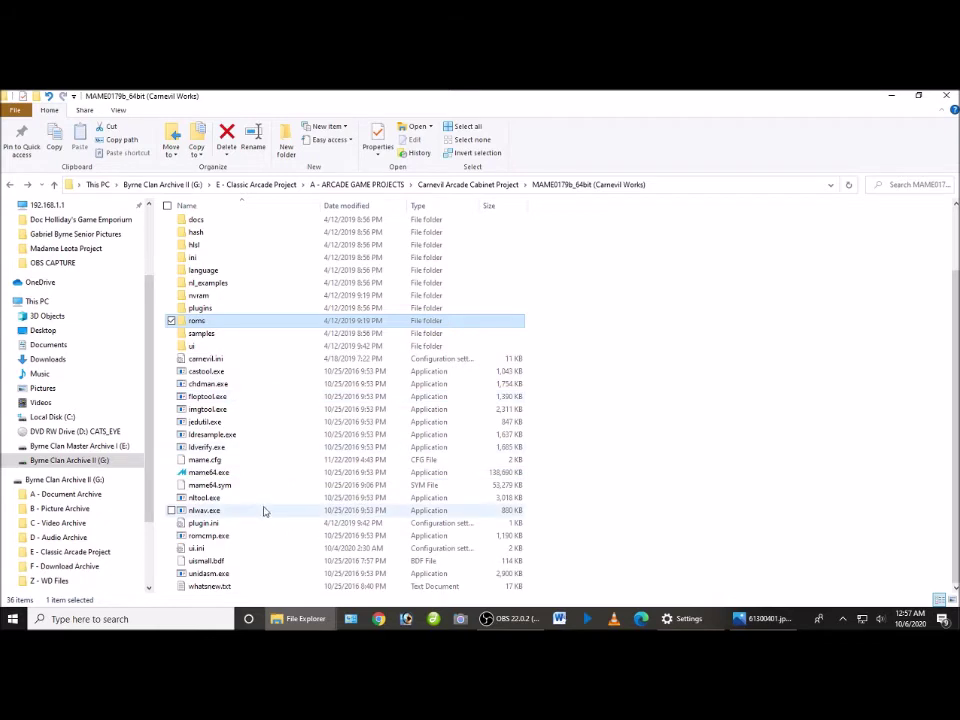
{"action": "left_click", "coordinate": [207, 477]}
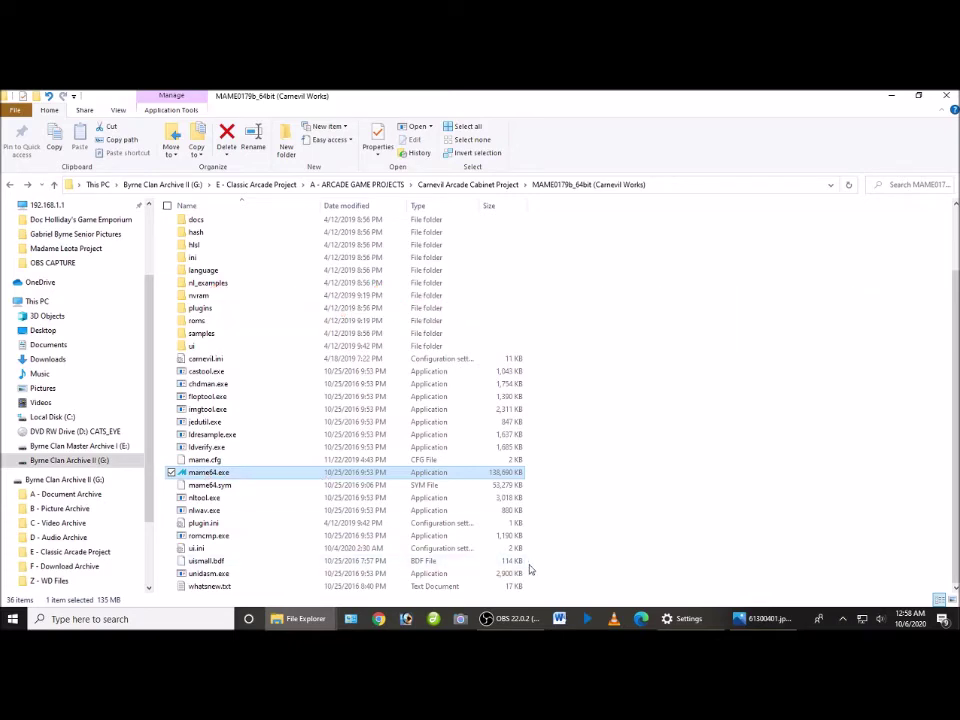
- Close the A - Carnevil Working (Rom and CHD) and Settings windows, keeping the MAME folder window maximized
{"action": "key", "text": "super+Left"}
{"action": "left_click", "coordinate": [924, 103]}
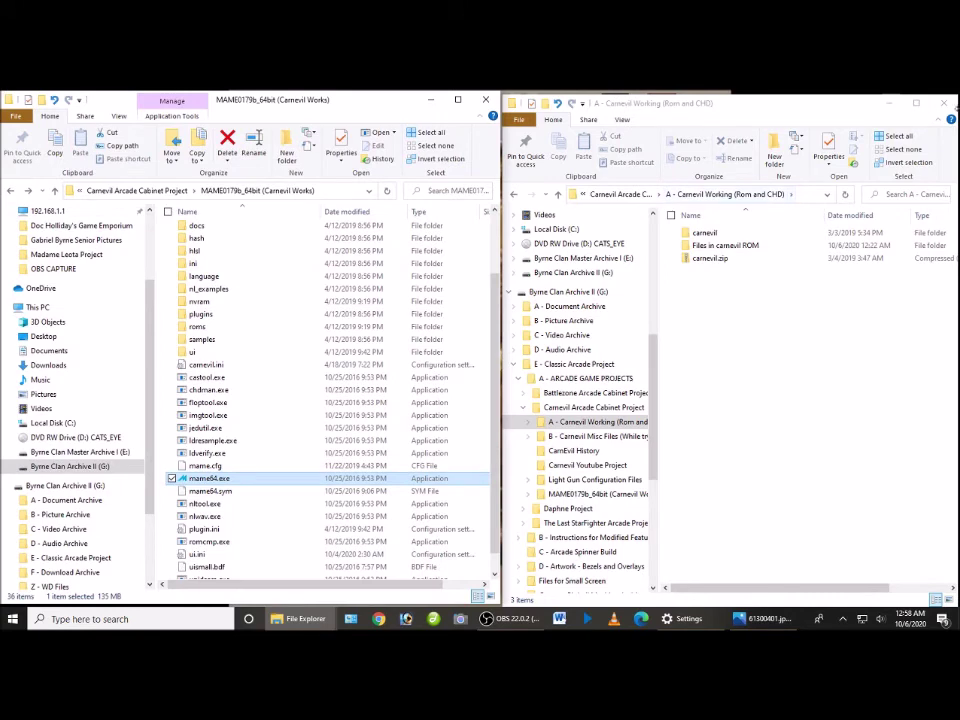
{"action": "left_click", "coordinate": [943, 103]}
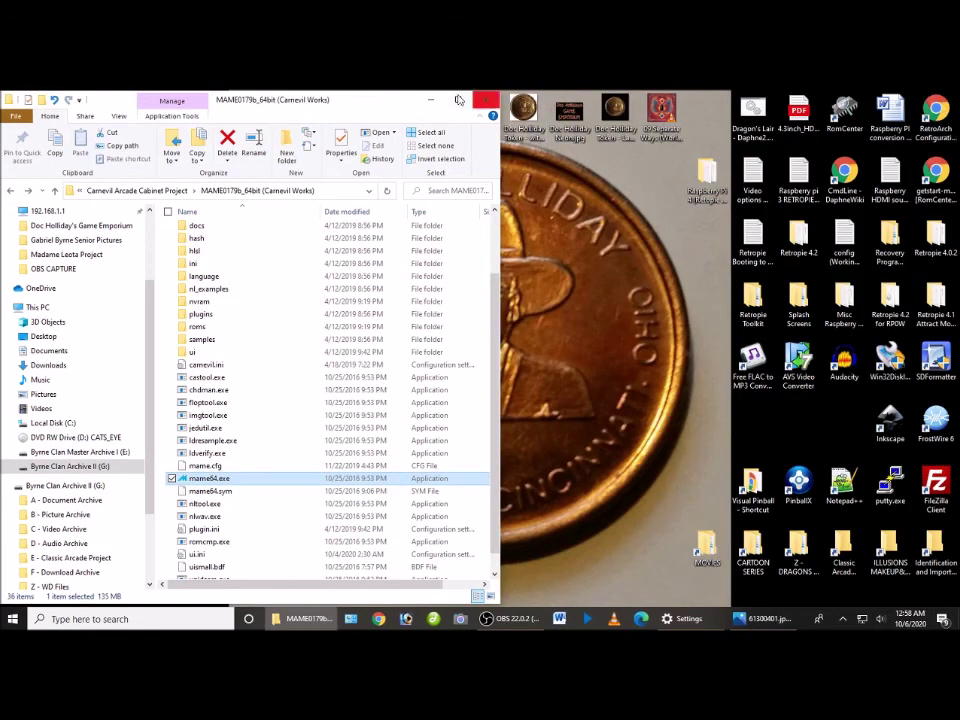
{"action": "left_click", "coordinate": [457, 100]}
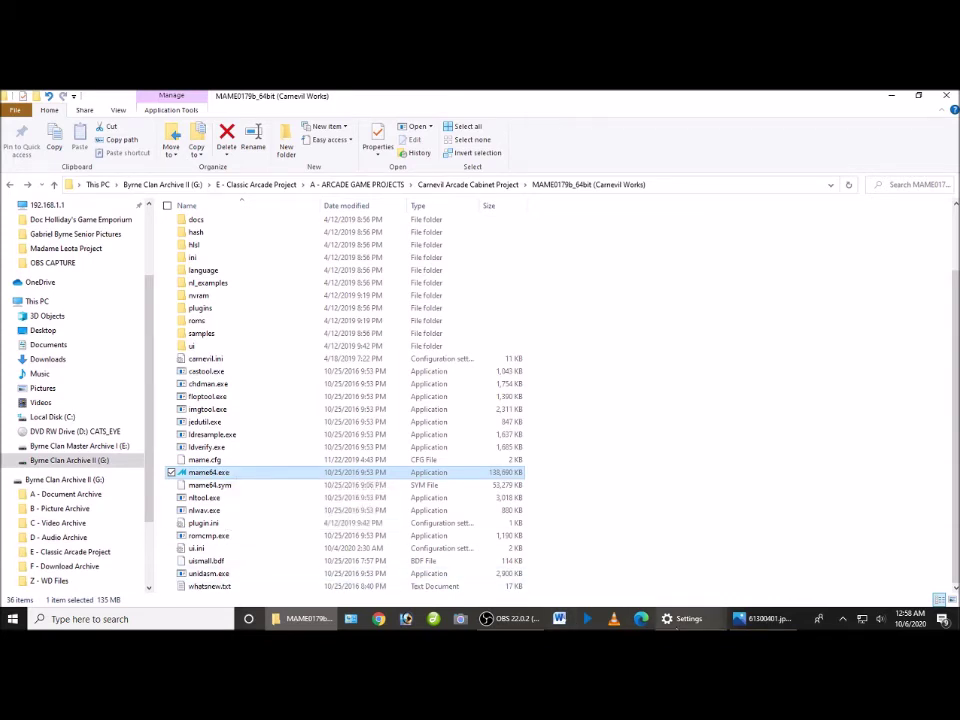
{"action": "mouse_move", "coordinate": [688, 618]}
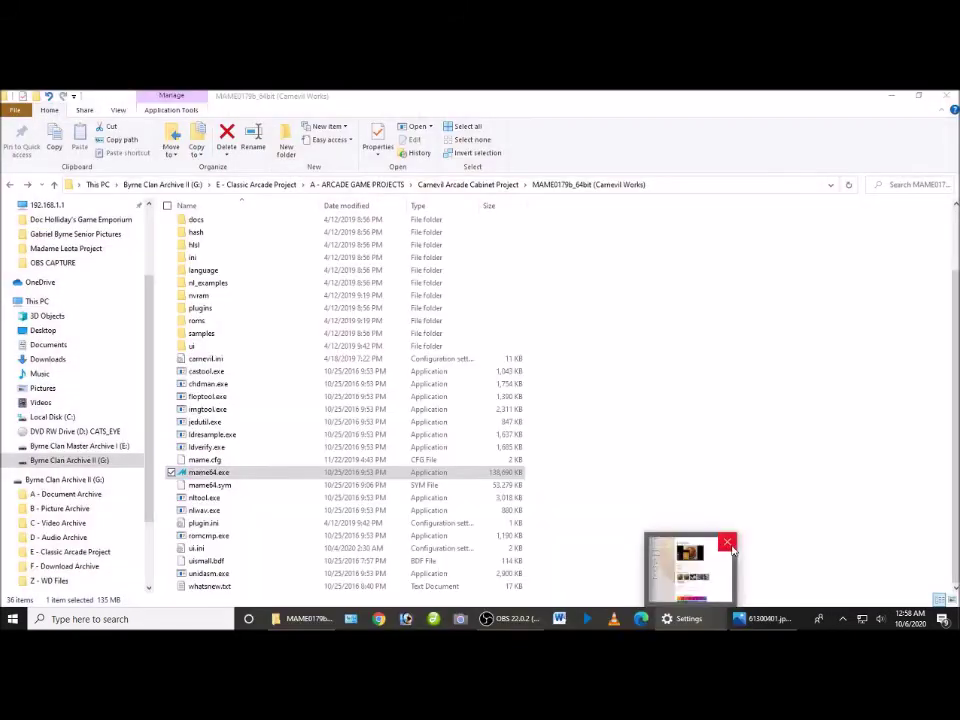
{"action": "left_click", "coordinate": [727, 542]}
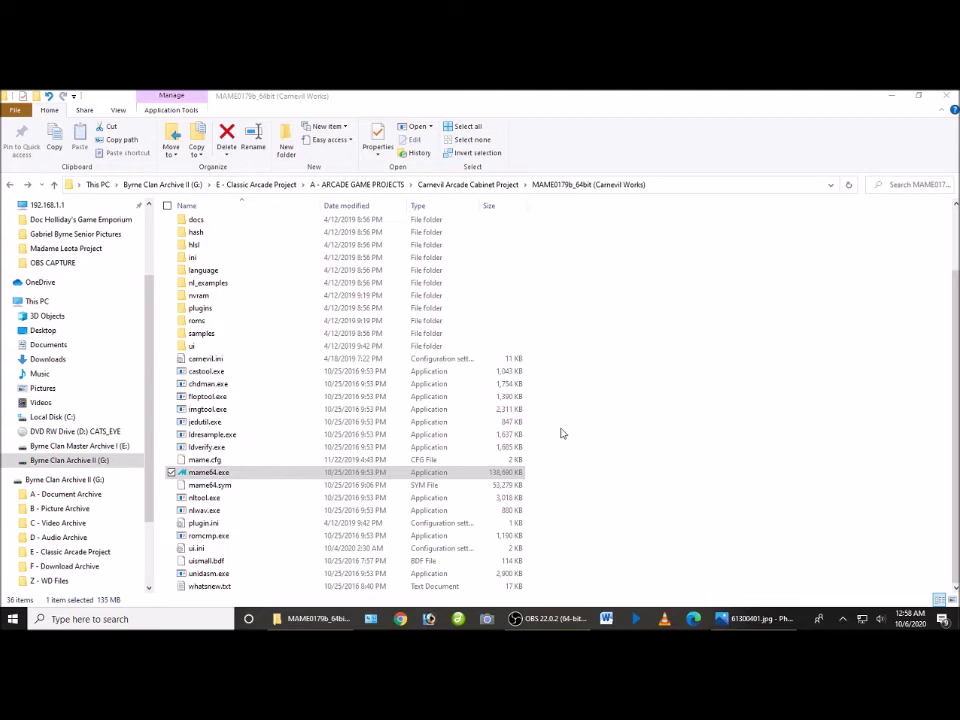
- Launch mame64.exe from the maximized MAME0179b_64bit (Carnevil Works) folder
{"action": "left_click", "coordinate": [918, 95]}
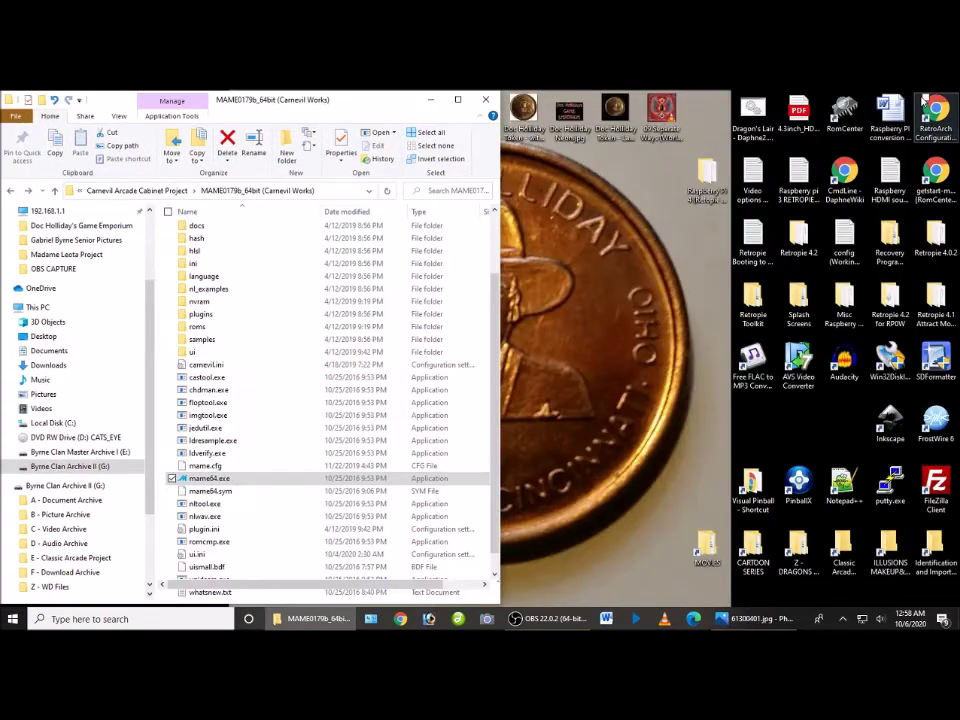
{"action": "left_click", "coordinate": [460, 99]}
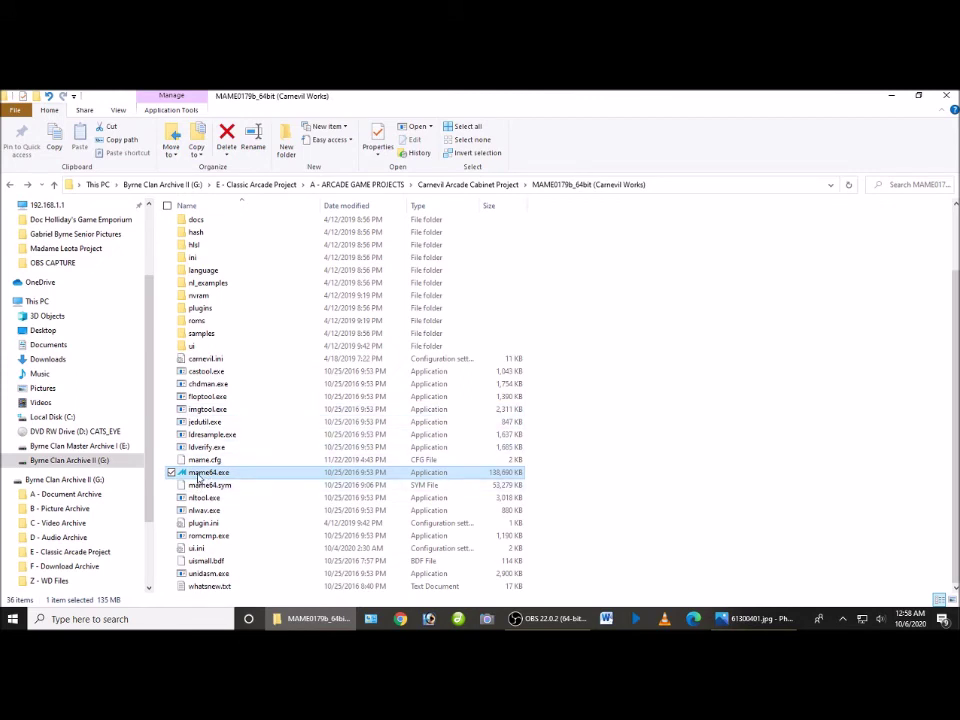
{"action": "left_click", "coordinate": [205, 472]}
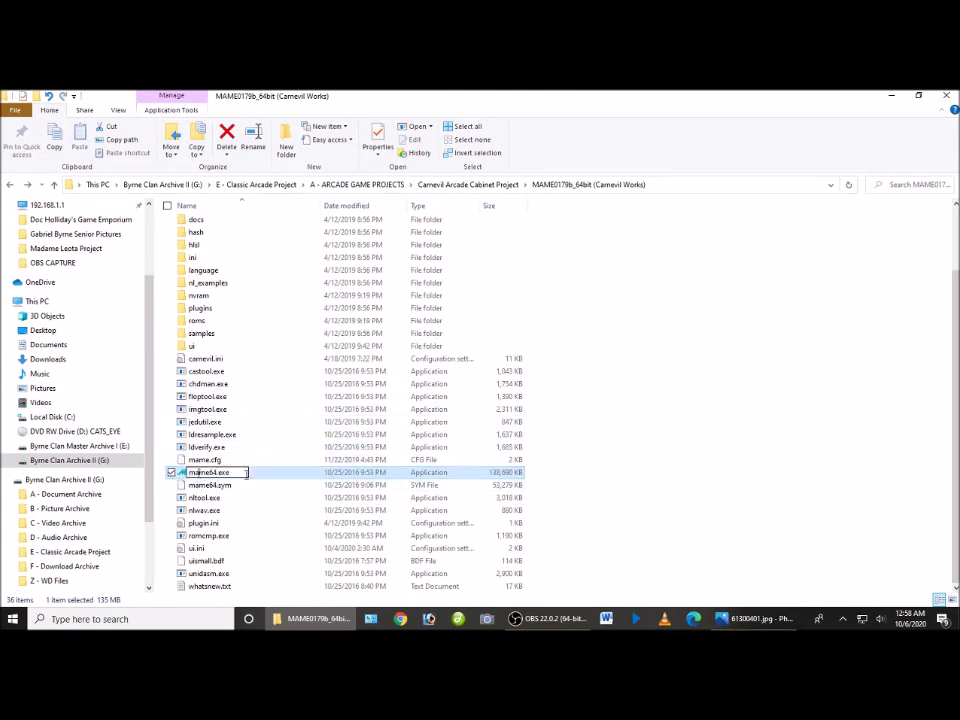
{"action": "key", "text": "Escape"}
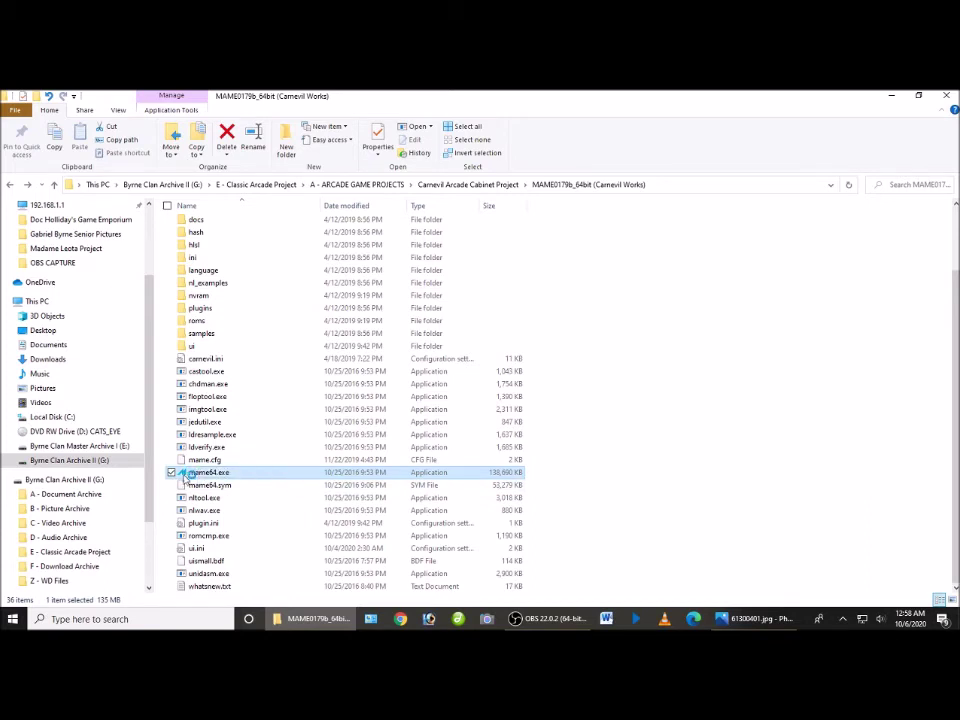
{"action": "double_click", "coordinate": [185, 474]}
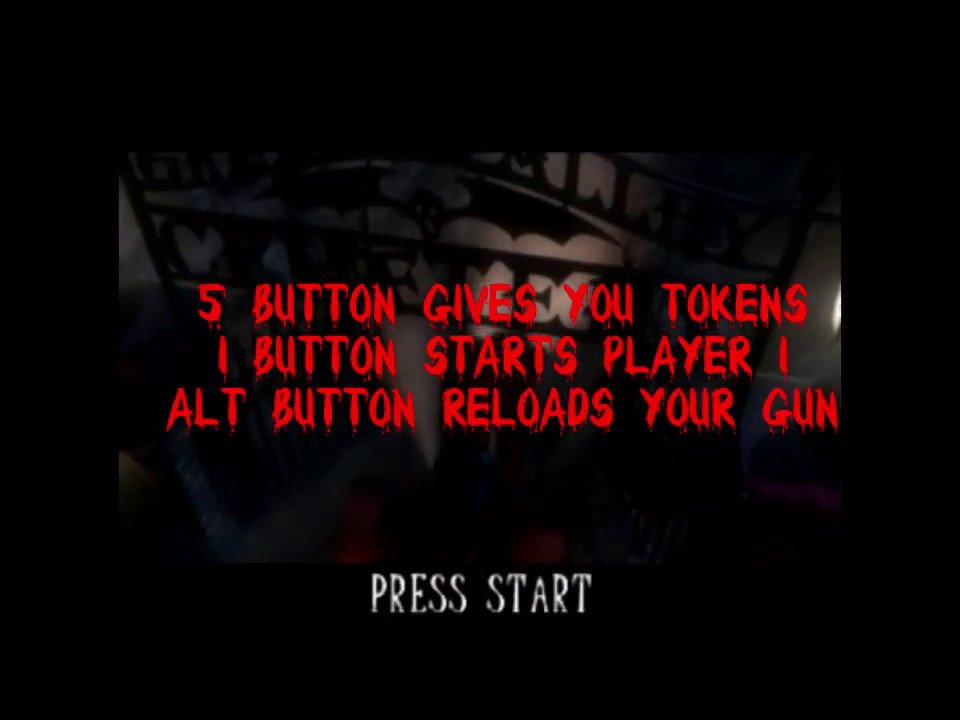
- Add credits and play a one-player CarnEvil game in Rickety Town, then exit to the MAME machine list
{"action": "key", "text": "5"}
{"action": "key", "text": "5"}
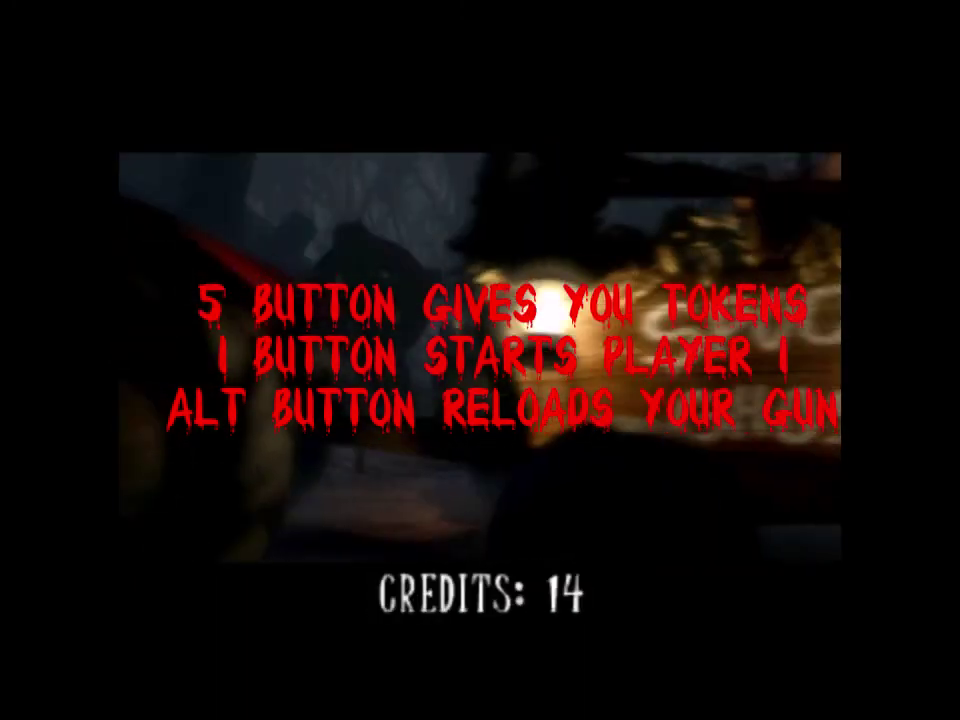
{"action": "key", "text": "1"}
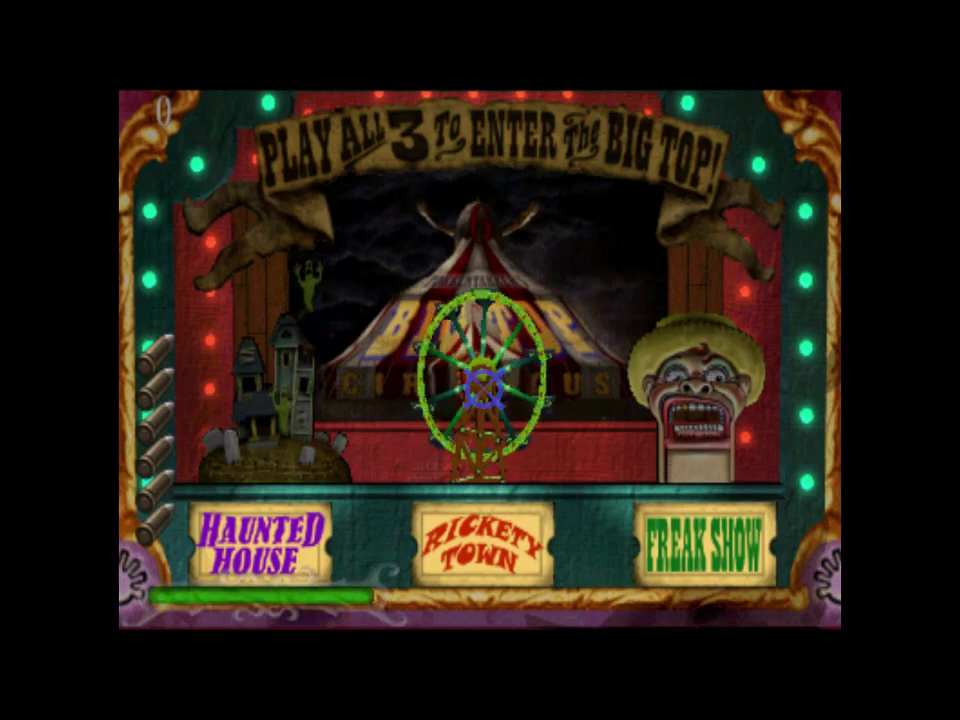
{"action": "left_click", "coordinate": [489, 386]}
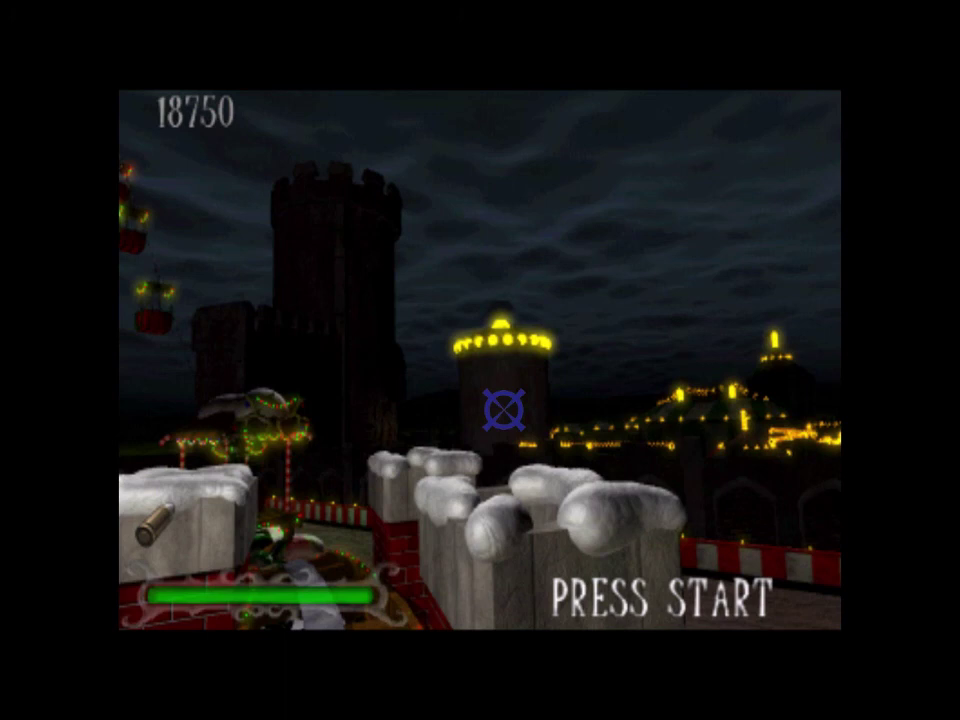
{"action": "key", "text": "Escape"}
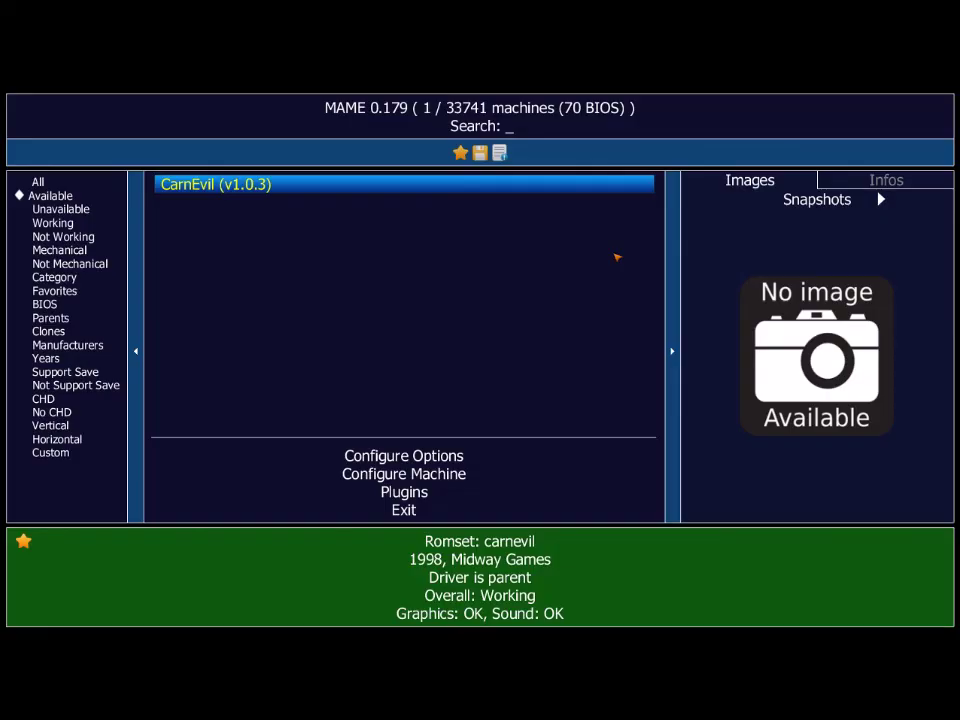